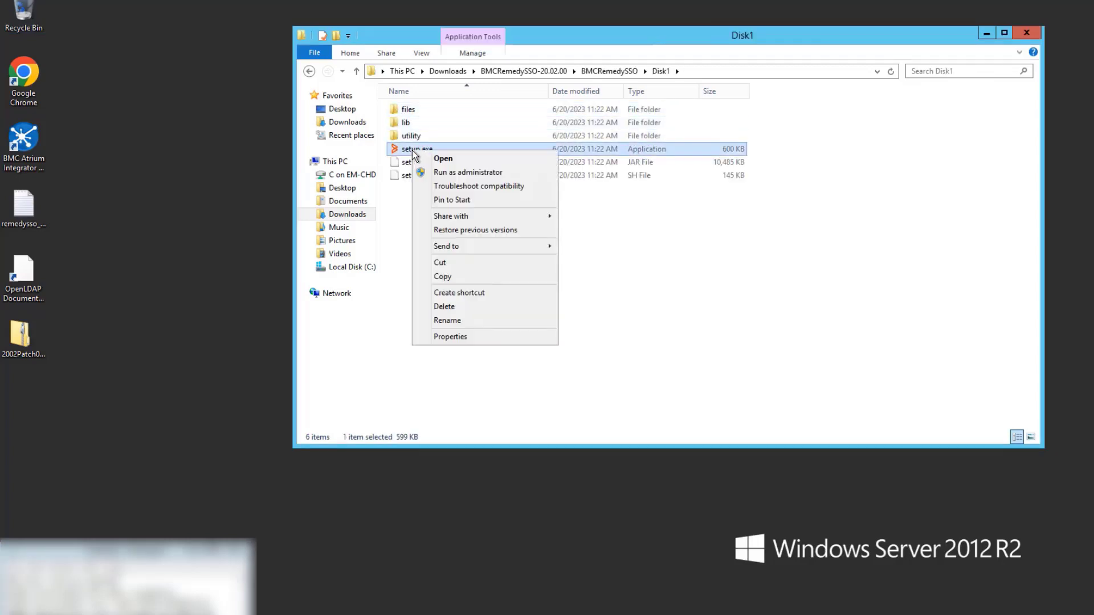
- Launch setup as administrator, accept the licence, and keep C:\Program Files\BMC Software\RemedySSO as destination
left_click(452, 169)
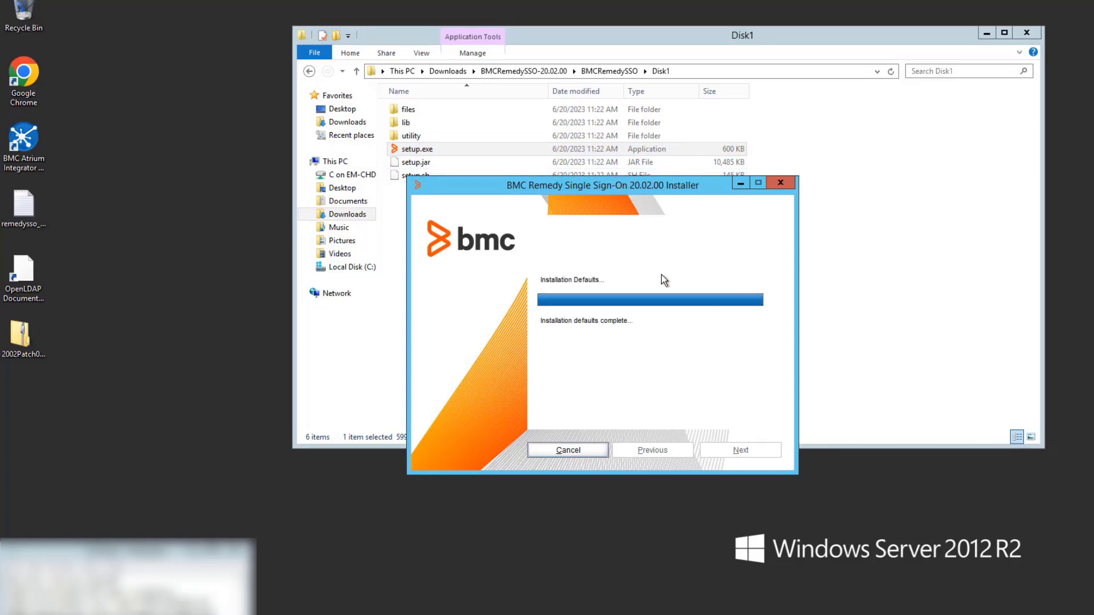
left_click(741, 450)
left_click(606, 361)
left_click(741, 450)
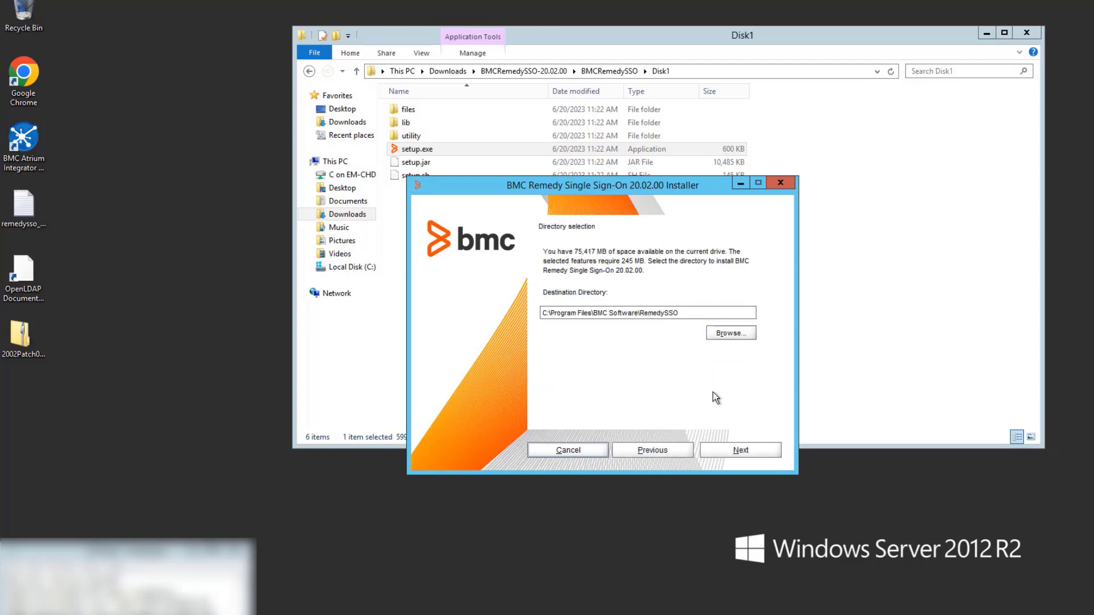
left_click(741, 450)
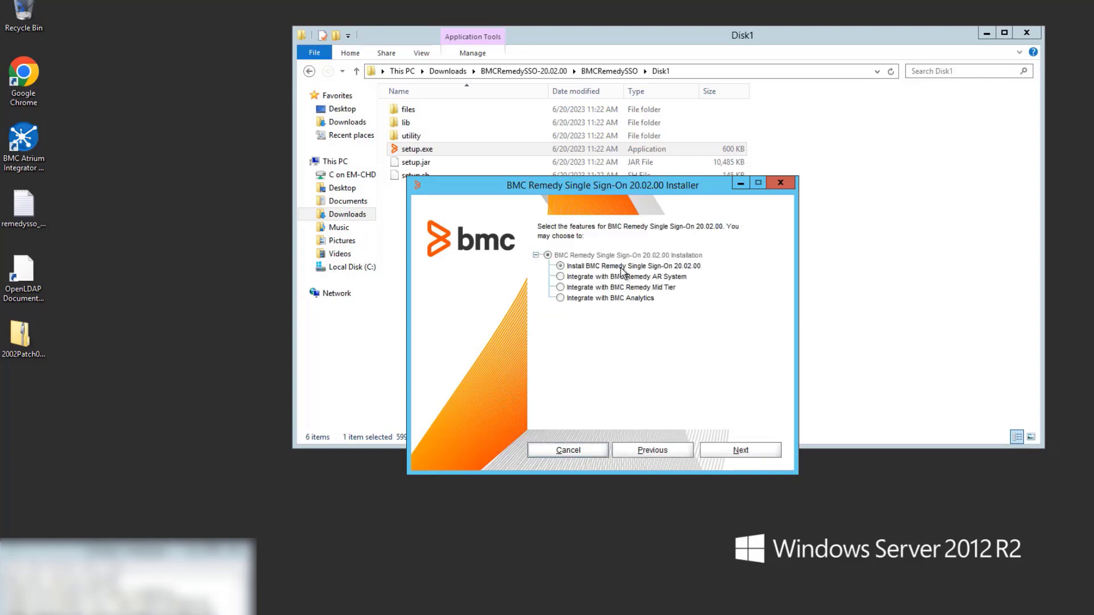
- Keep the Install feature and browse to C:\Program Files to pick the Tomcat directory
left_click(750, 455)
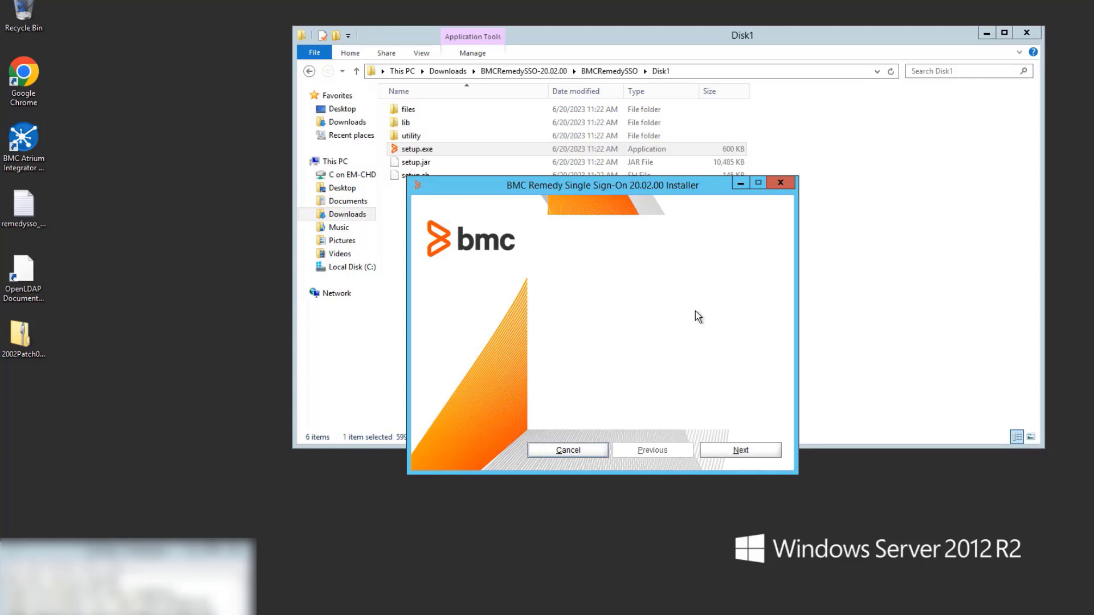
left_click(735, 328)
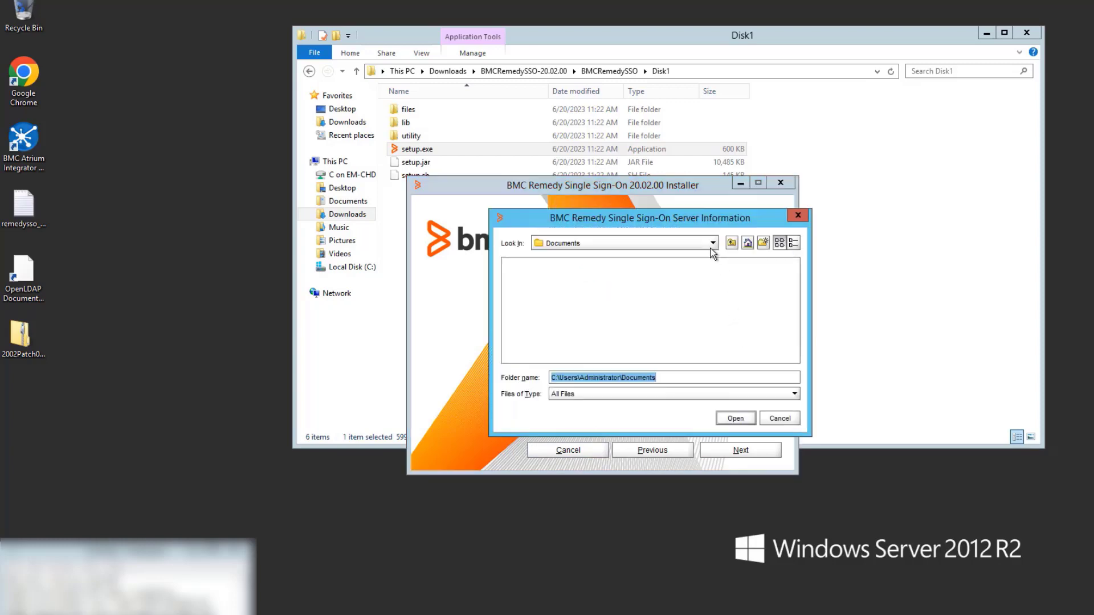
left_click(712, 244)
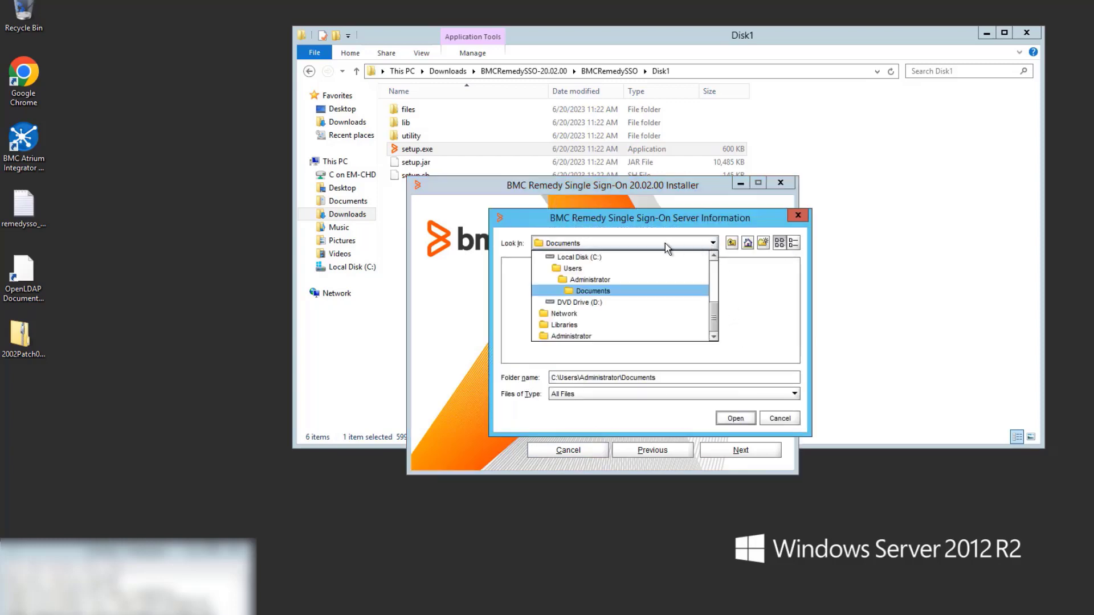
left_click(579, 258)
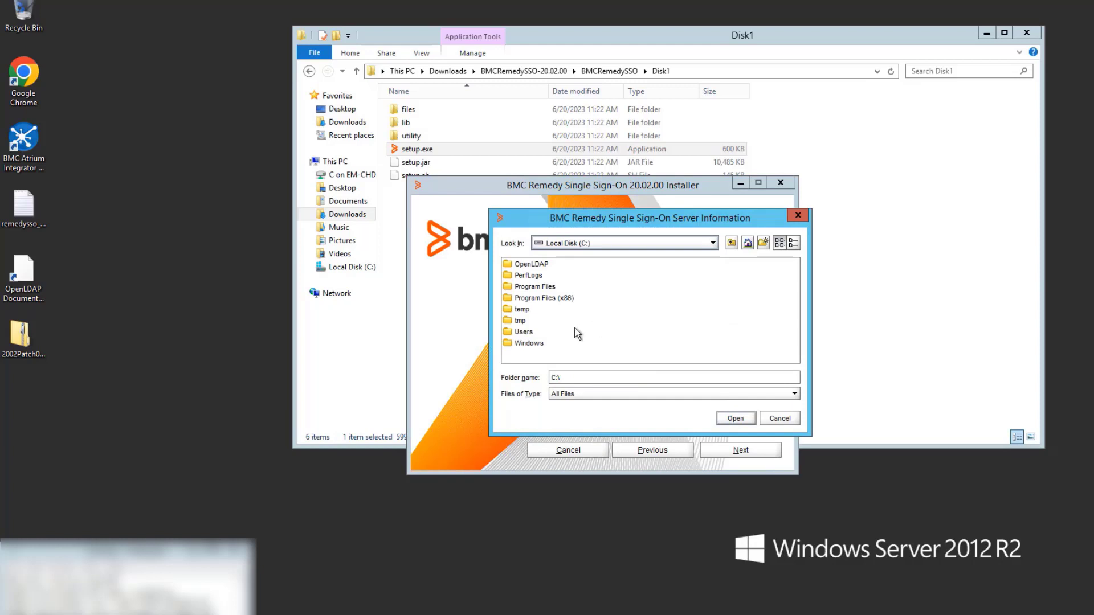
left_click(535, 287)
double_click(543, 288)
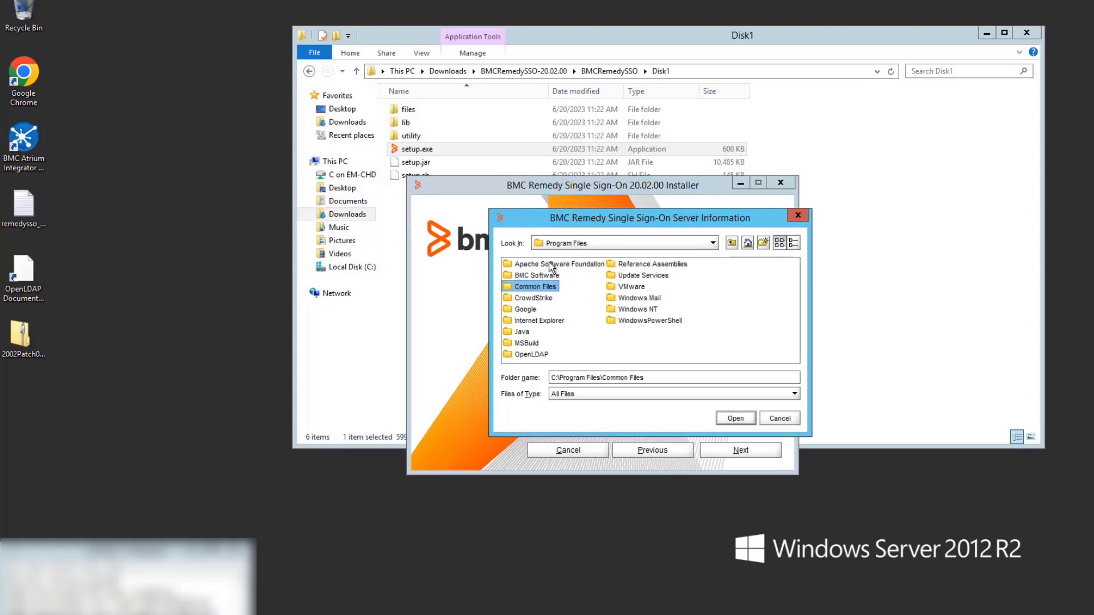
- Choose Apache Software Foundation\Tomcat 9.0 as the Tomcat directory
key("Return")
left_click(551, 266)
double_click(552, 265)
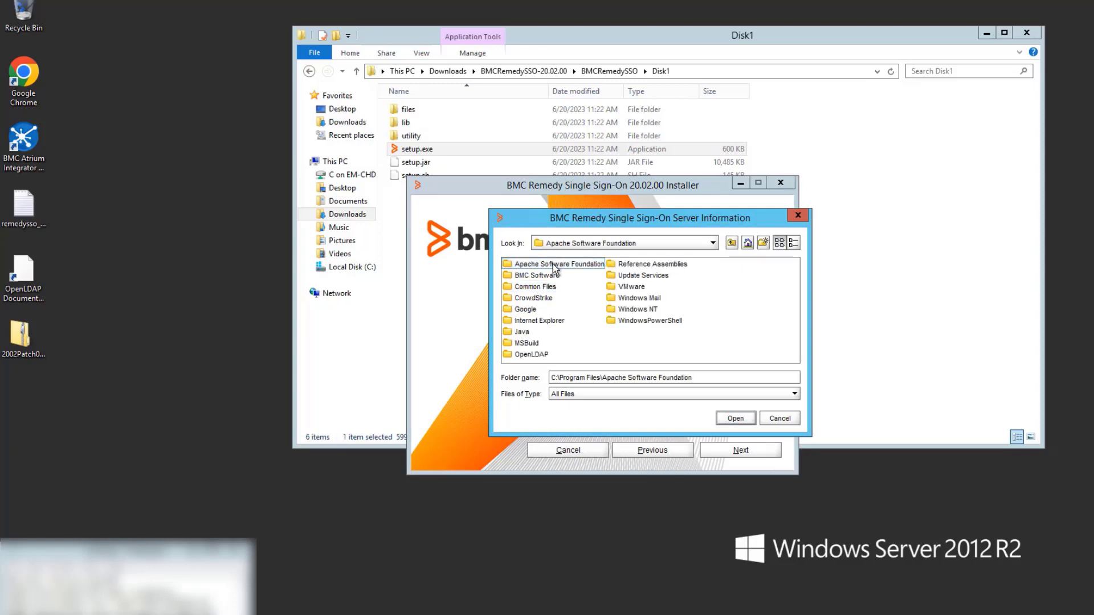
left_click(553, 264)
double_click(553, 264)
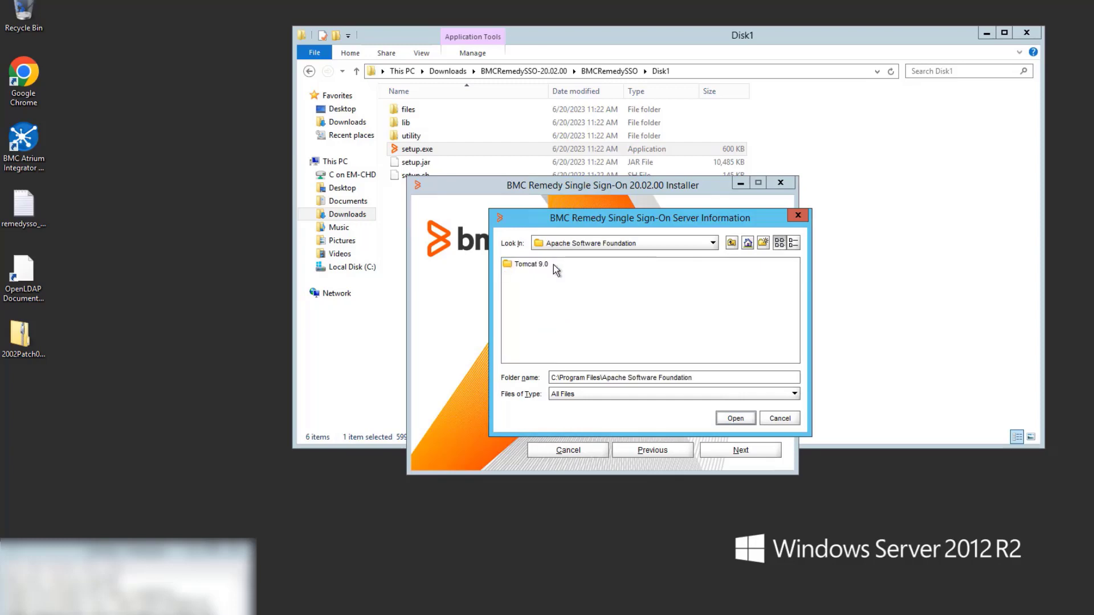
left_click(535, 263)
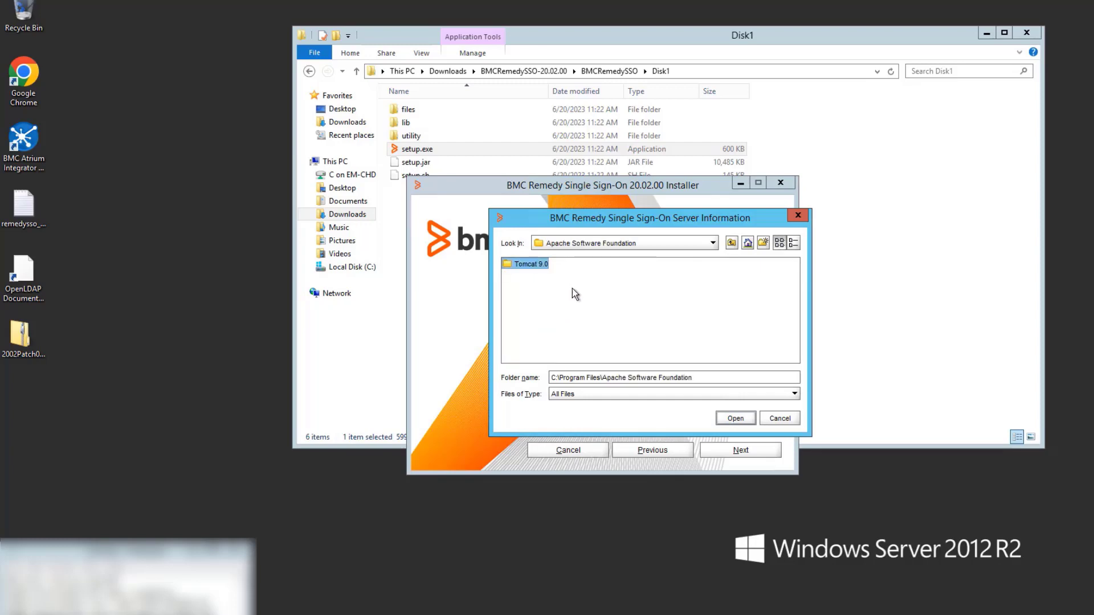
left_click(739, 417)
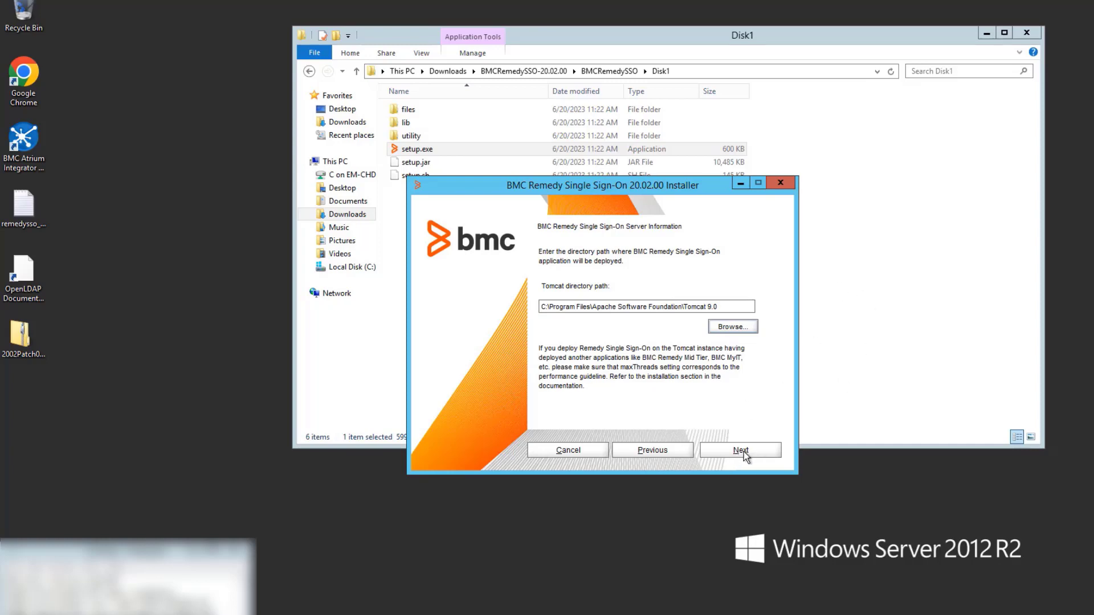
- Paste the Microsoft SQL host into Host and append Helix to make database name rssoHelix
left_click(743, 452)
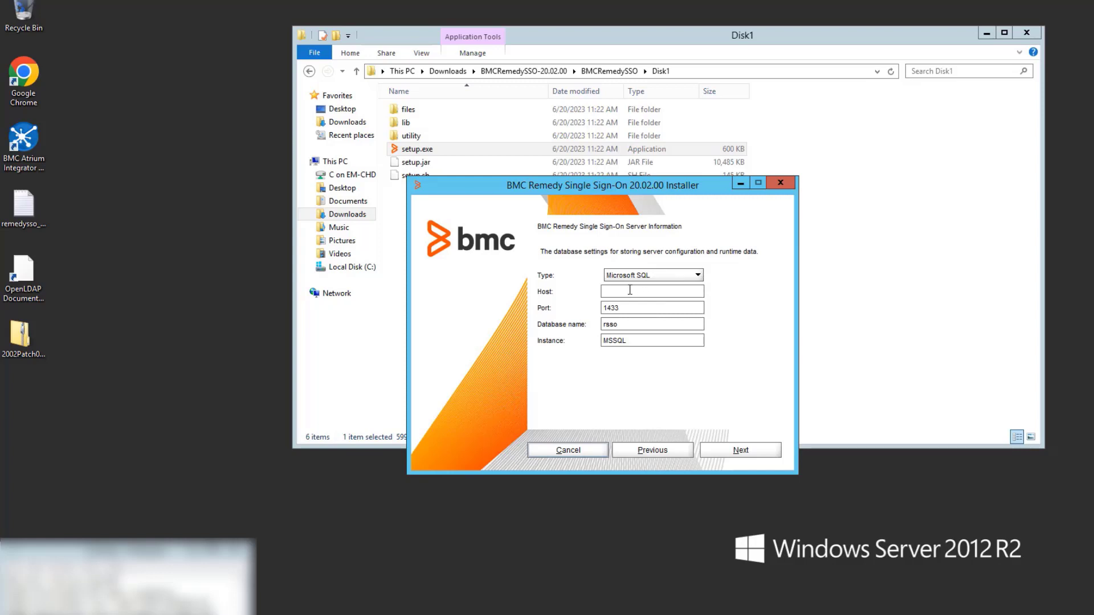
left_click(631, 291)
key("alt+Tab")
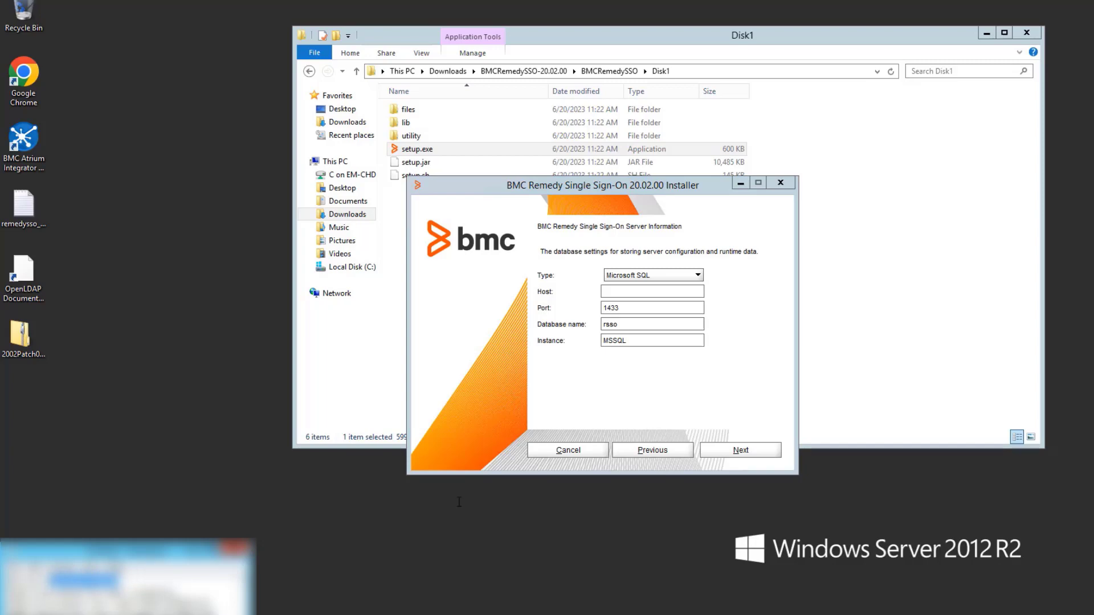
left_click(632, 292)
key("ctrl+v")
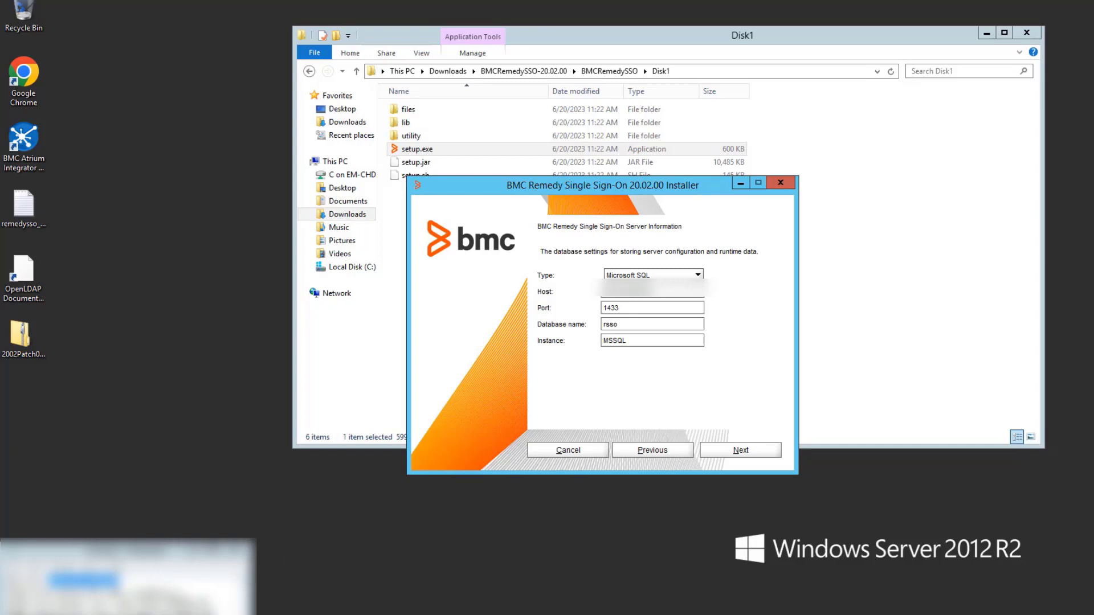
left_click(630, 323)
type("Helix")
- Validate the database settings and choose Use Existing User
left_click(751, 452)
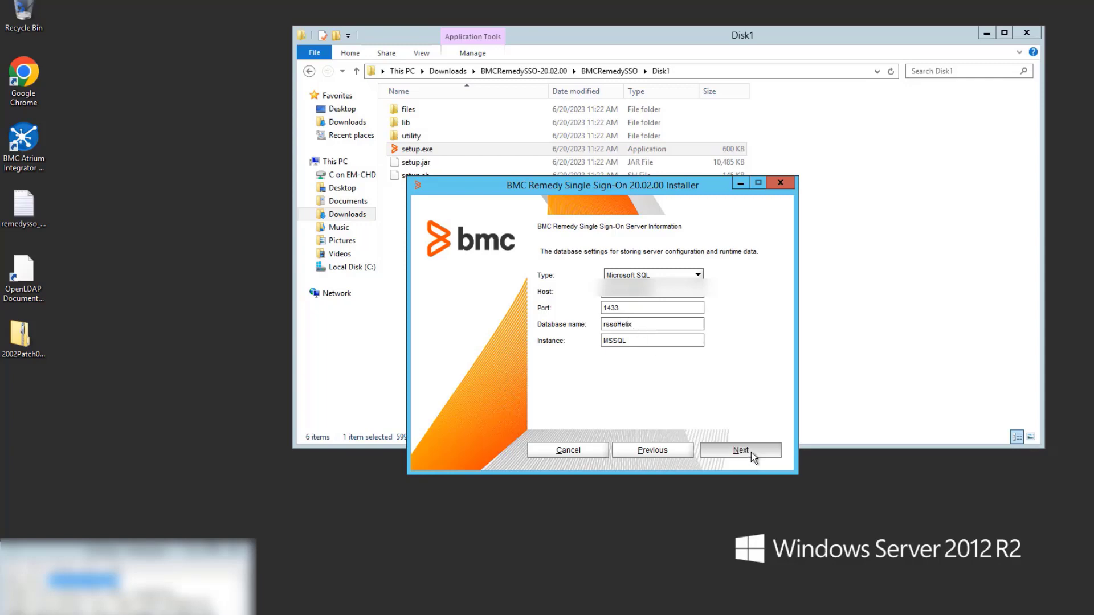
left_click(540, 289)
left_click(621, 310)
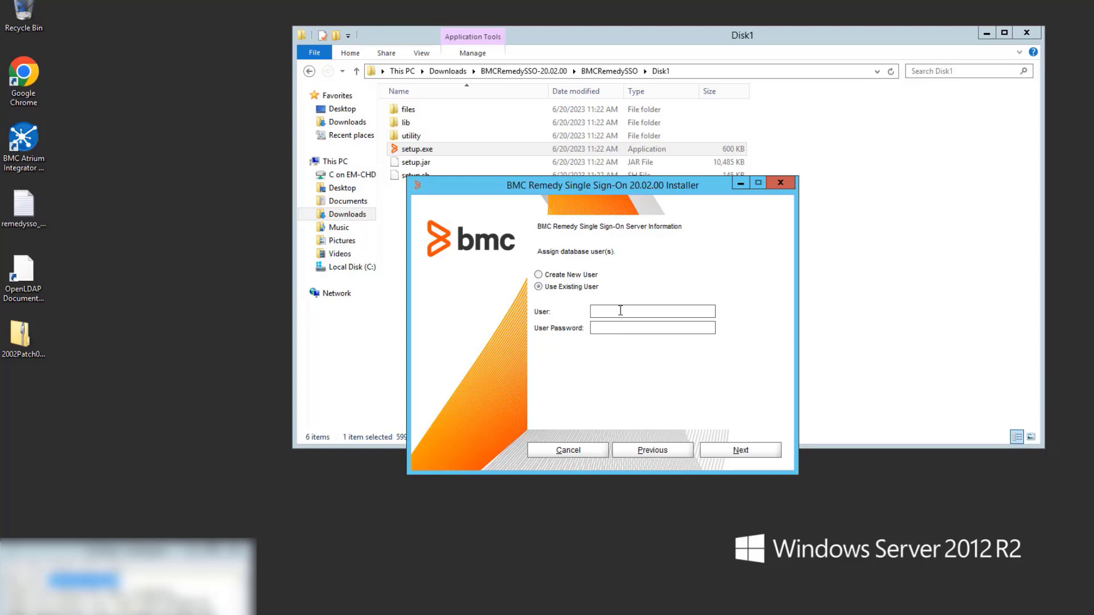
- Enter RSSO_USER_HELIX as the existing user, type its password, and submit for validation
type("RSSO_USER_")
key("BackSpace")
type("HELIX")
left_click(614, 326)
type("•••••••••••")
left_click(736, 453)
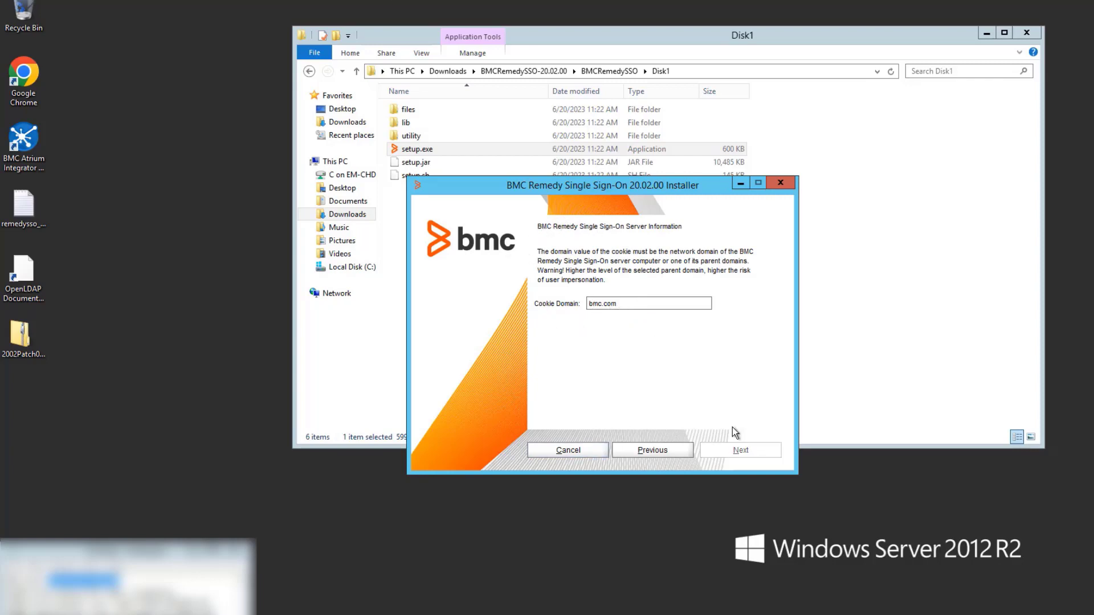
- Keep bmc.com as the cookie domain and continue to the Installation Preview
key("Return")
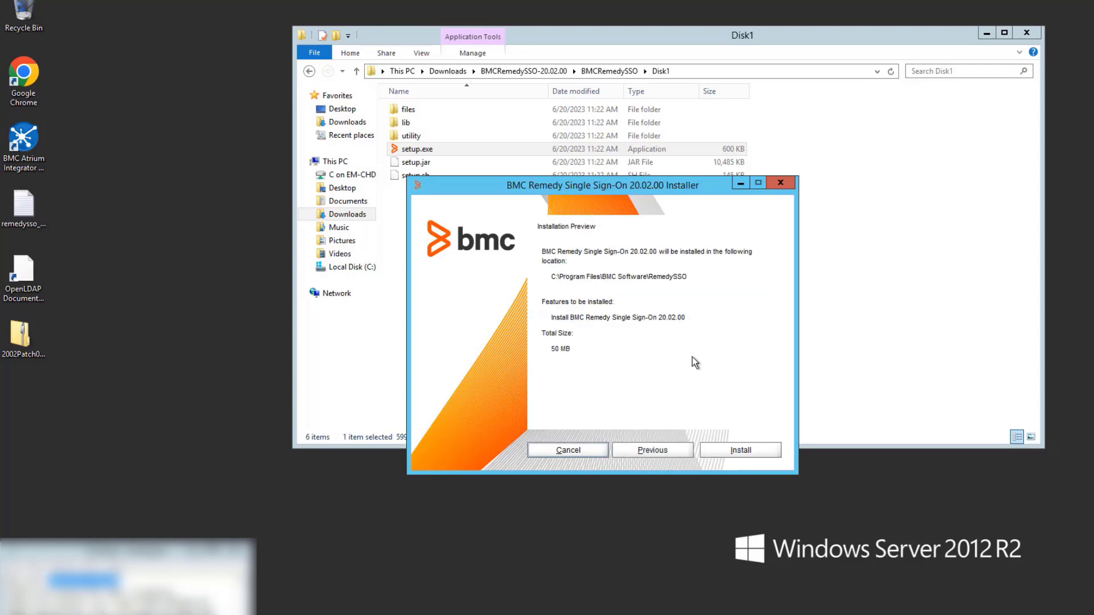
- Start the install and wait until Single Sign-On 20.02.00 reports successful installation
left_click(752, 453)
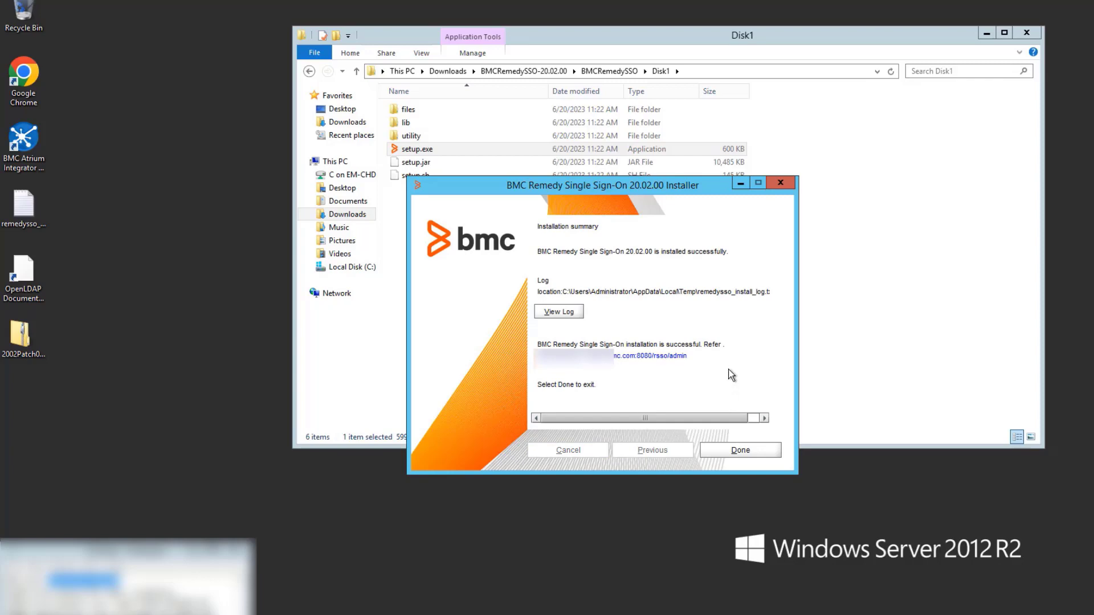
- Open the rsso/admin console, log in as Admin with the admin password, and decline Chrome's password saving
left_click(622, 359)
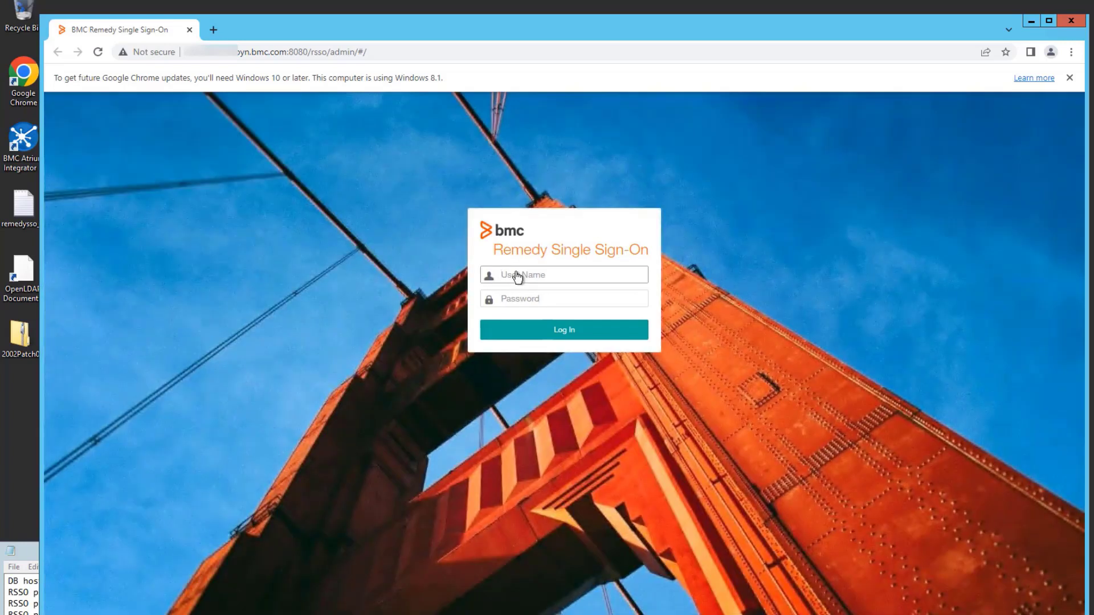
left_click(517, 274)
type("Admin")
left_click(521, 300)
left_click(521, 300)
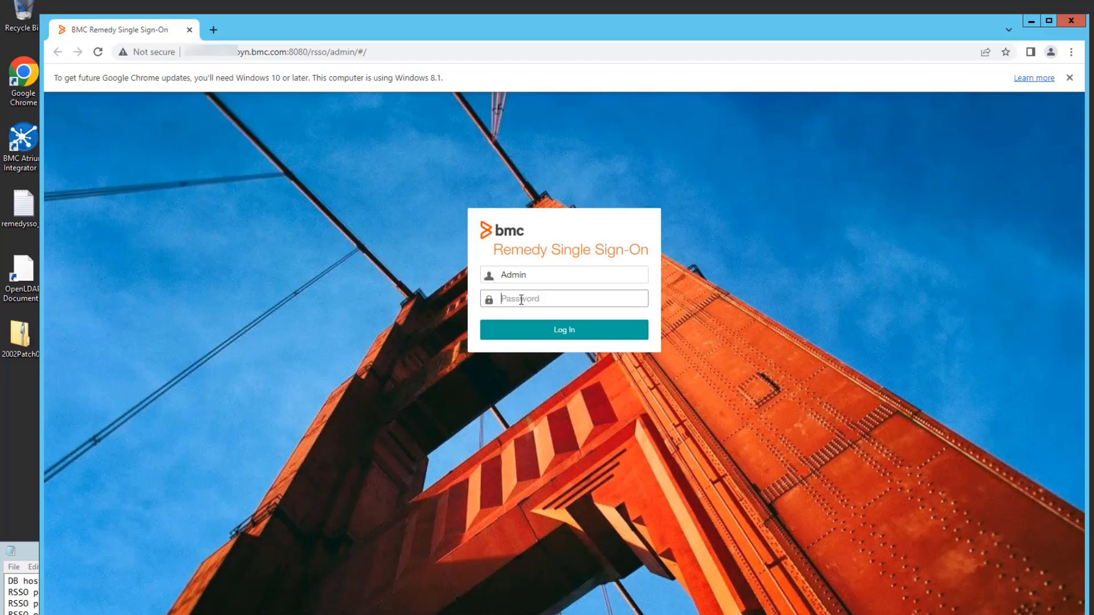
type("RSSO#Admin1")
left_click(532, 339)
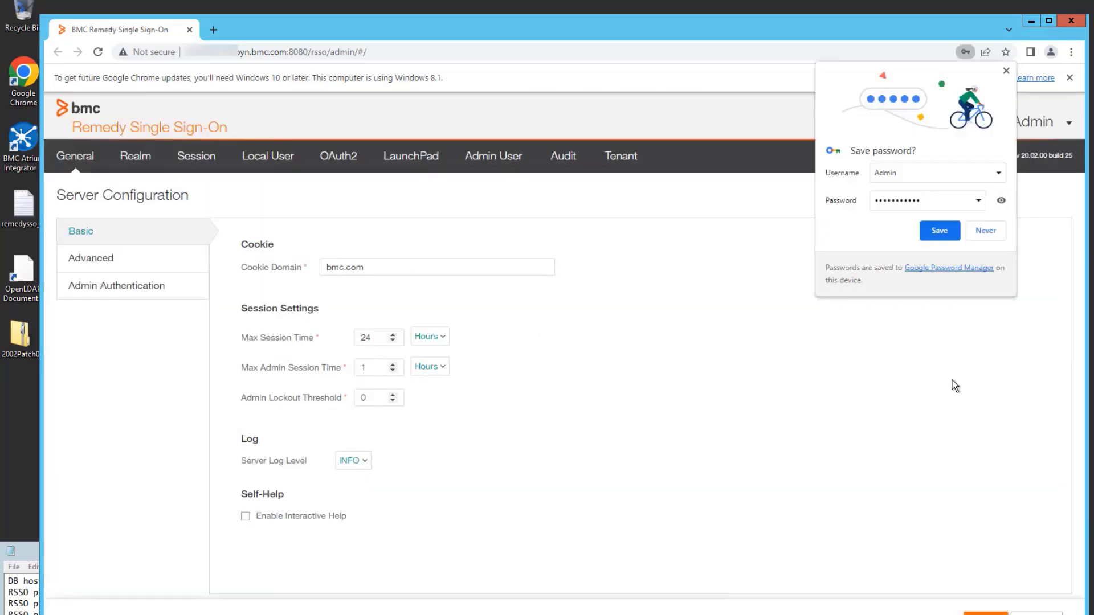
left_click(987, 233)
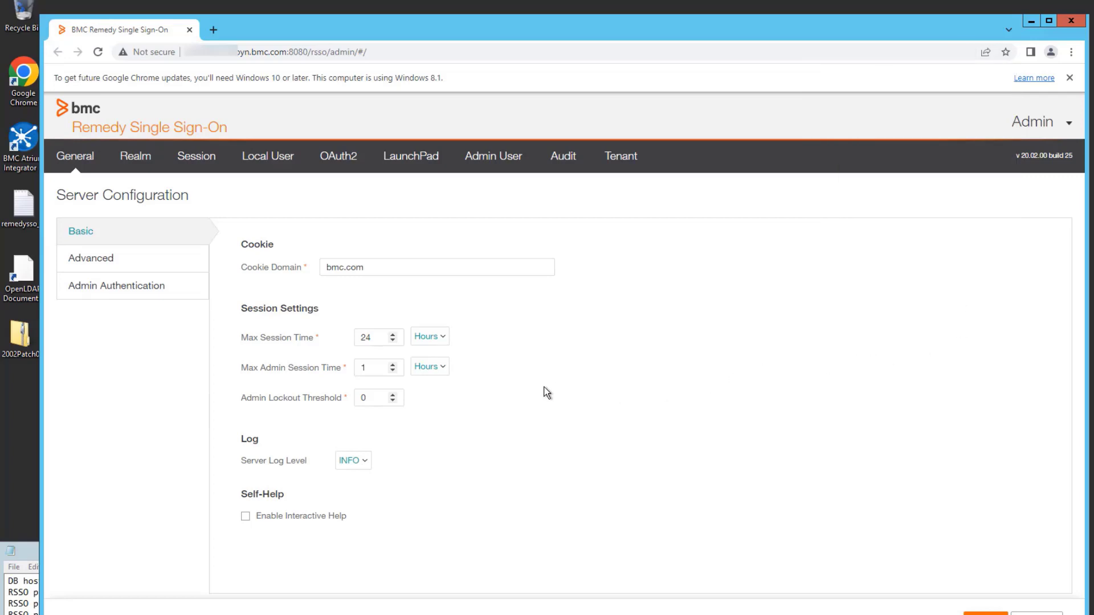